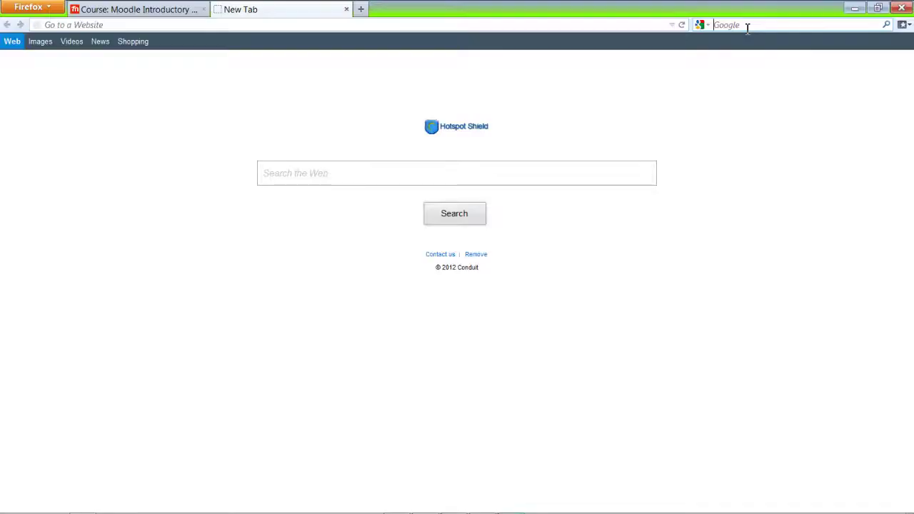
Search Google for 'classtools'.
{"action": "type", "text": "class"}
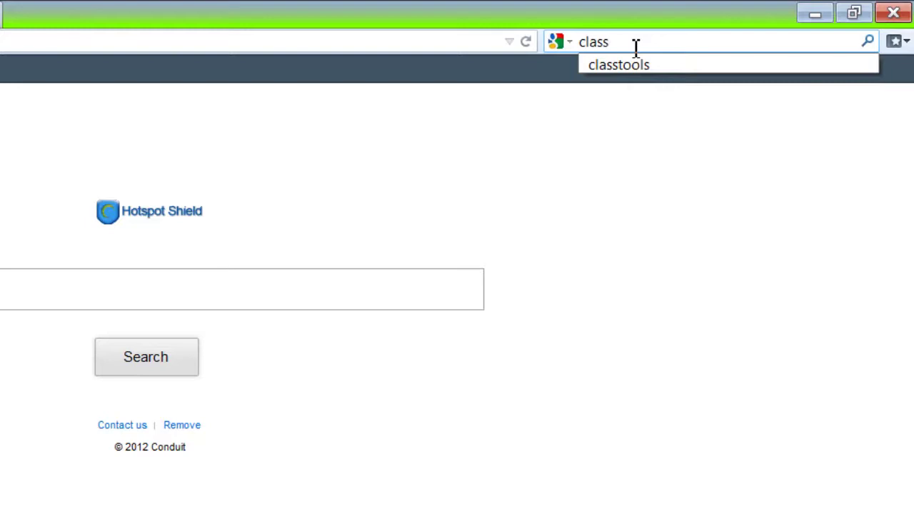
{"action": "type", "text": "tools"}
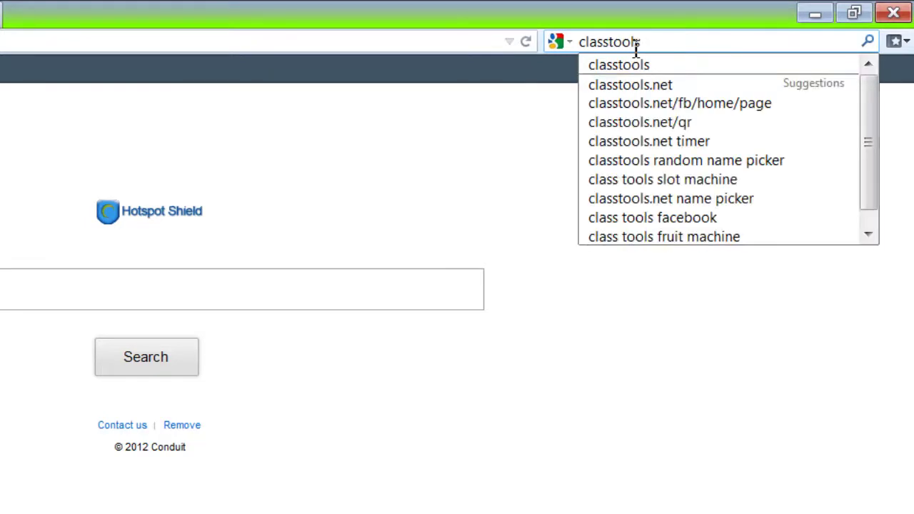
{"action": "key", "text": "Return"}
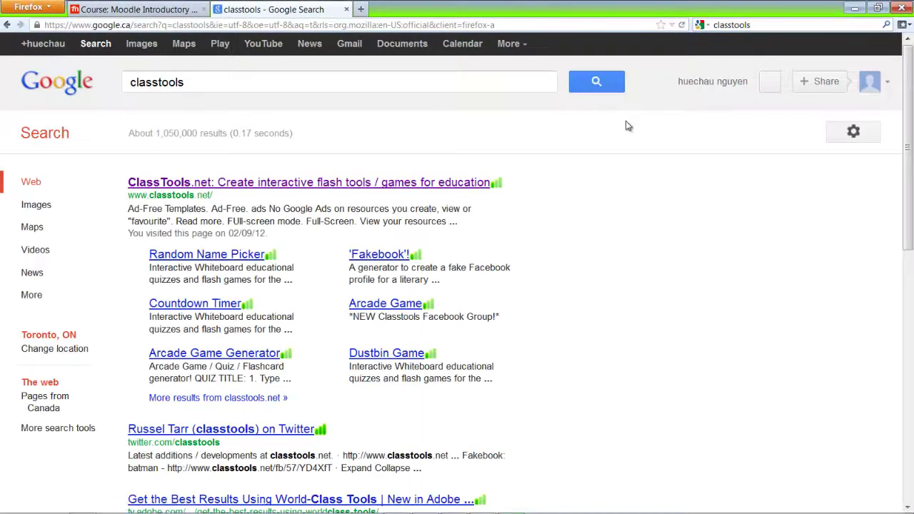
Open ClassTools.net and go to its Arcade Game / Quiz / Flashcard generator page.
{"action": "left_click", "coordinate": [393, 184]}
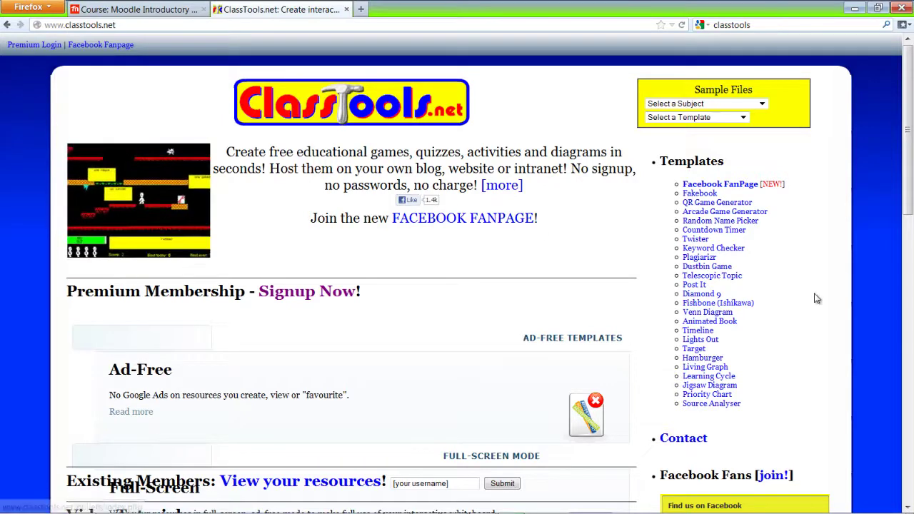
{"action": "mouse_move", "coordinate": [745, 215]}
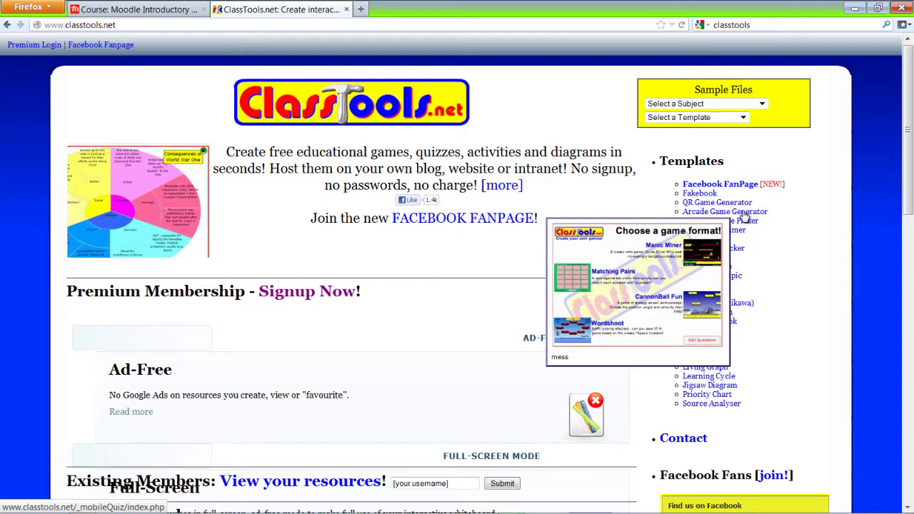
{"action": "left_click", "coordinate": [744, 216]}
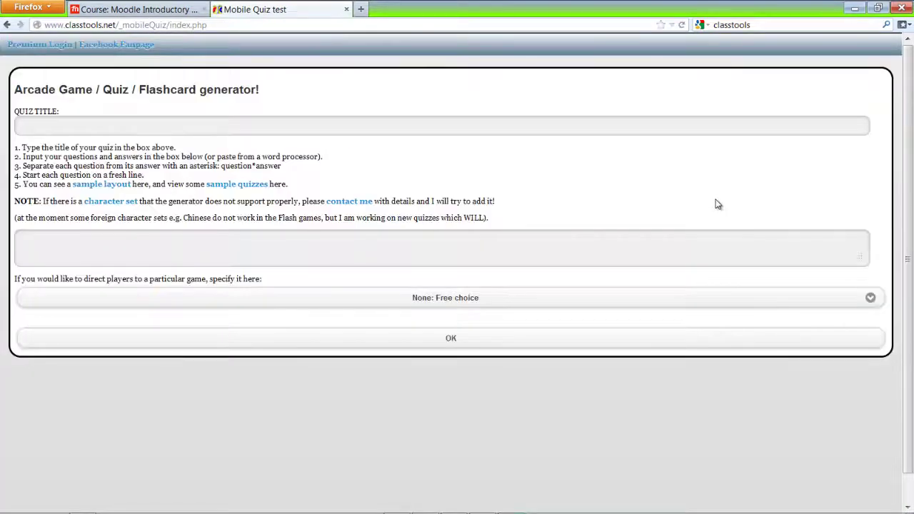
Title the new quiz 'Moodle Arcade'.
{"action": "left_click", "coordinate": [97, 122]}
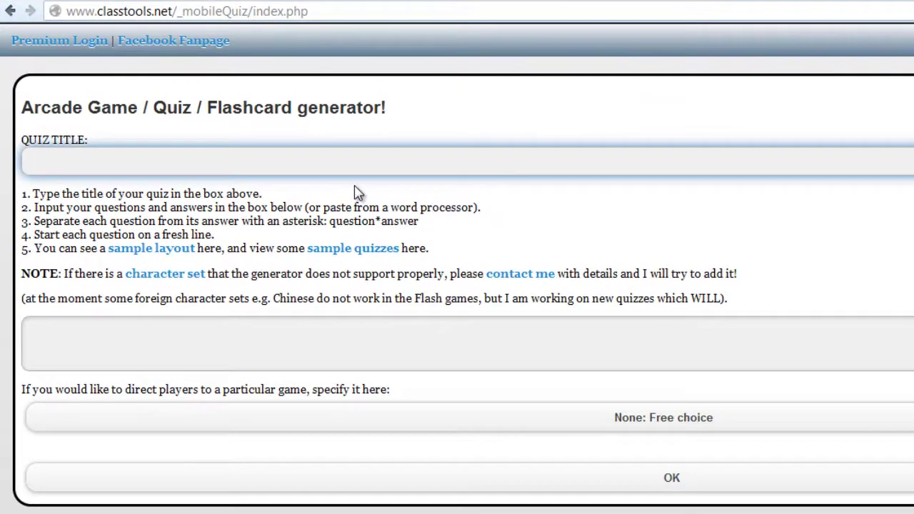
{"action": "type", "text": "Moodle A"}
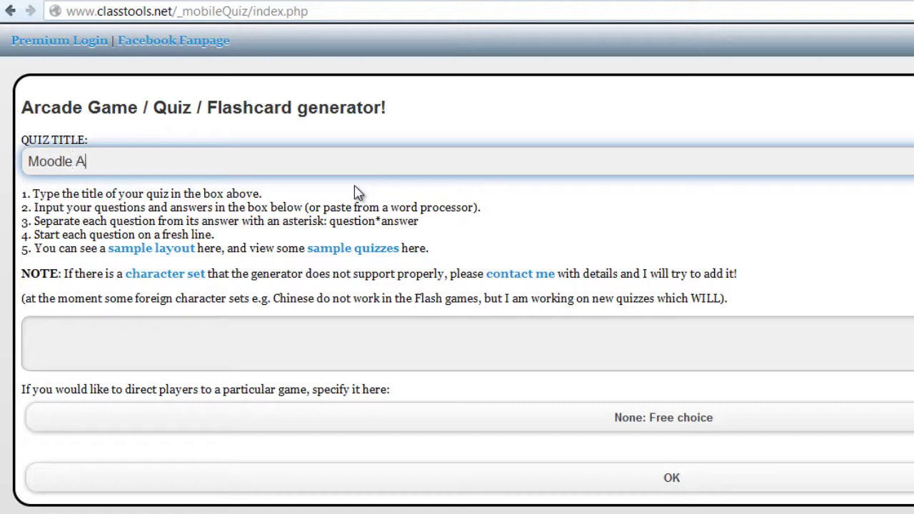
{"action": "type", "text": "rcade"}
{"action": "left_click", "coordinate": [278, 329]}
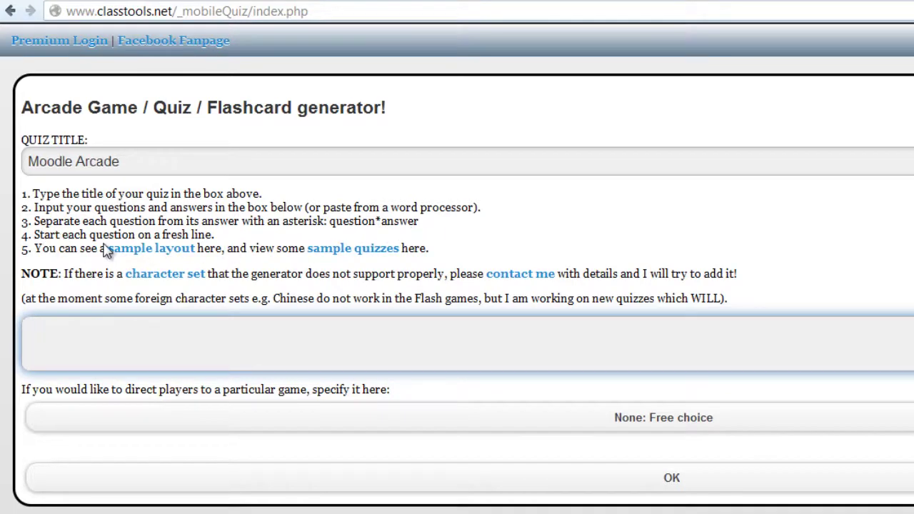
Clear the sample lines from the question box and select the whole question*answer list in Notepad.
{"action": "type", "text": "What is two plus two?*Four What is the capital city of England?*London"}
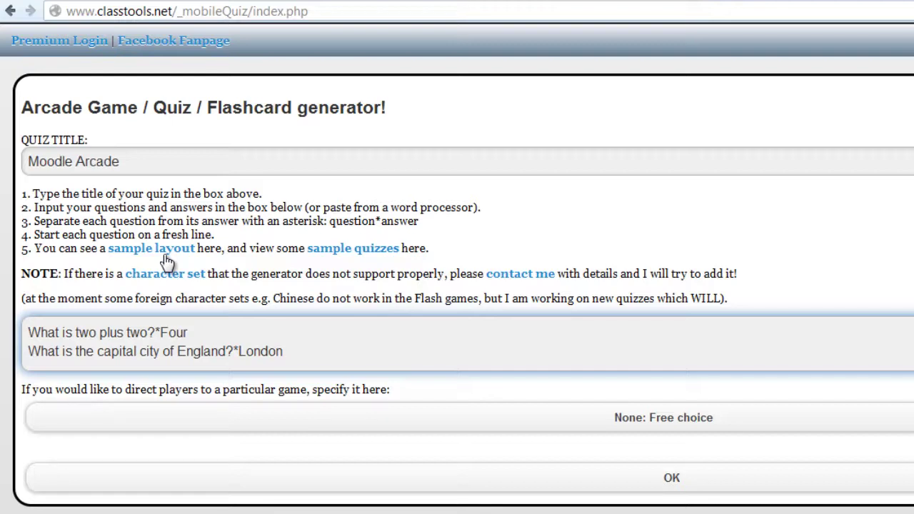
{"action": "key", "text": "ctrl+a"}
{"action": "key", "text": "BackSpace"}
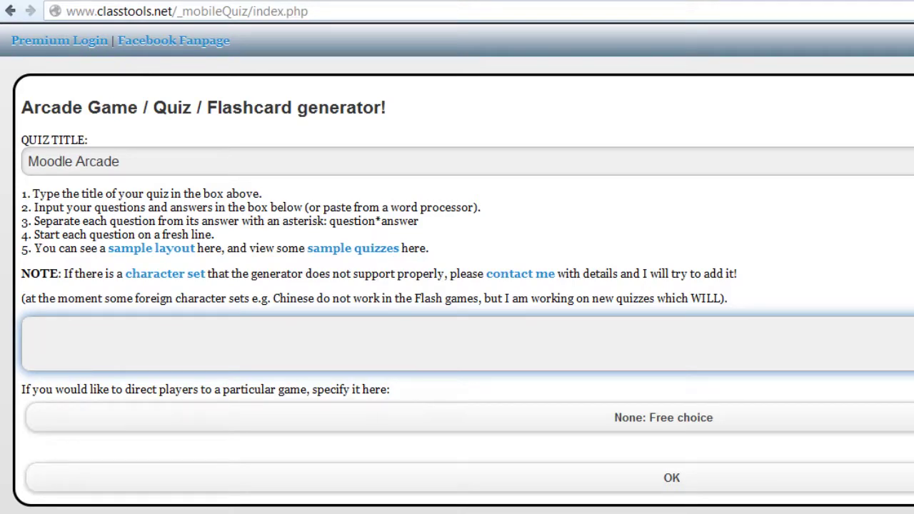
{"action": "key", "text": "alt+Tab"}
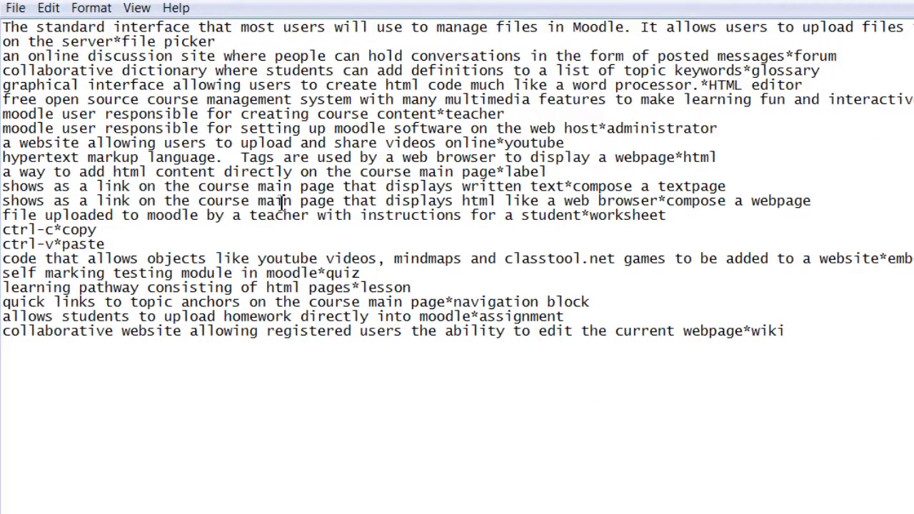
{"action": "left_click_drag", "start_coordinate": [787, 333], "coordinate": [3, 27]}
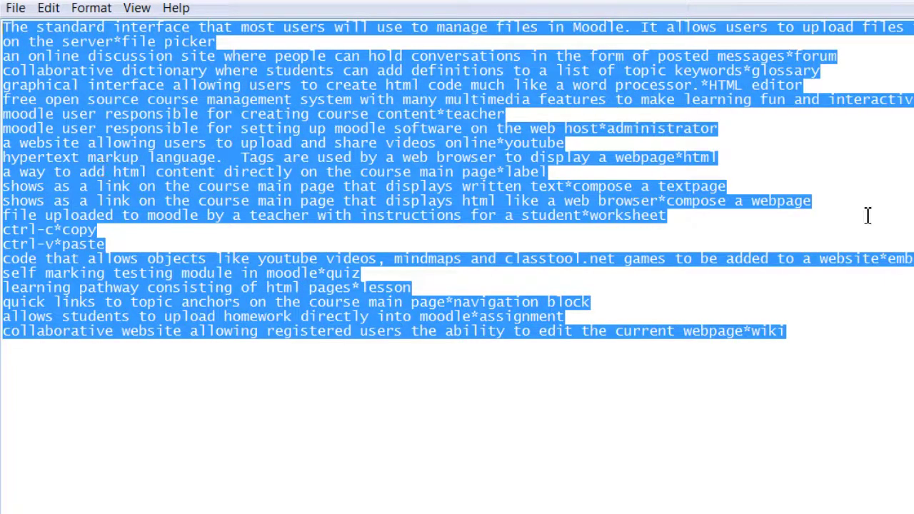
Paste the full Moodle question*answer list into the questions box and submit it.
{"action": "key", "text": "alt+Tab"}
{"action": "left_click", "coordinate": [441, 361]}
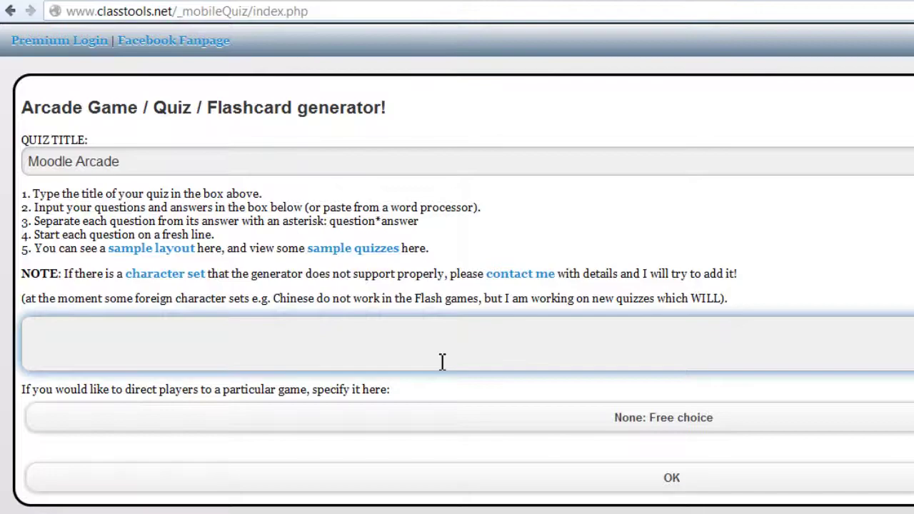
{"action": "key", "text": "ctrl+v"}
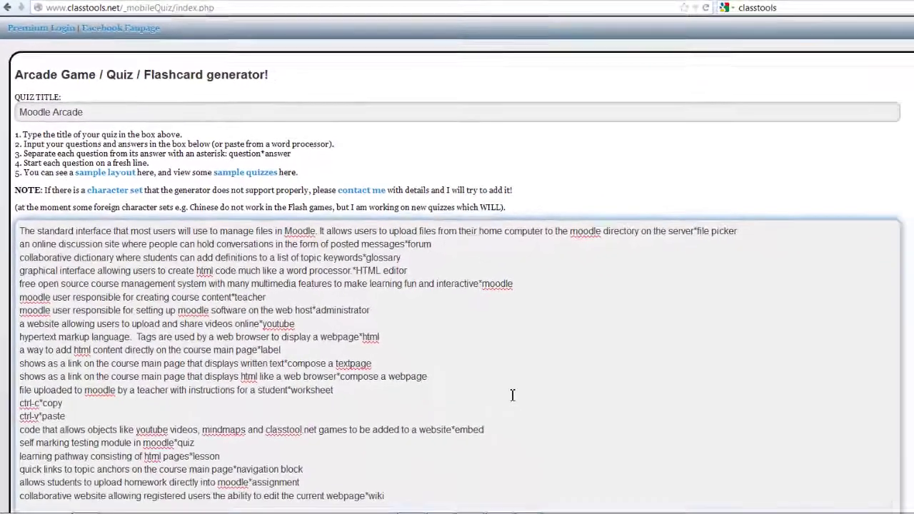
{"action": "scroll", "coordinate": [512, 395], "scroll_direction": "down", "scroll_amount": 1}
{"action": "scroll", "coordinate": [512, 395], "scroll_direction": "down", "scroll_amount": 1}
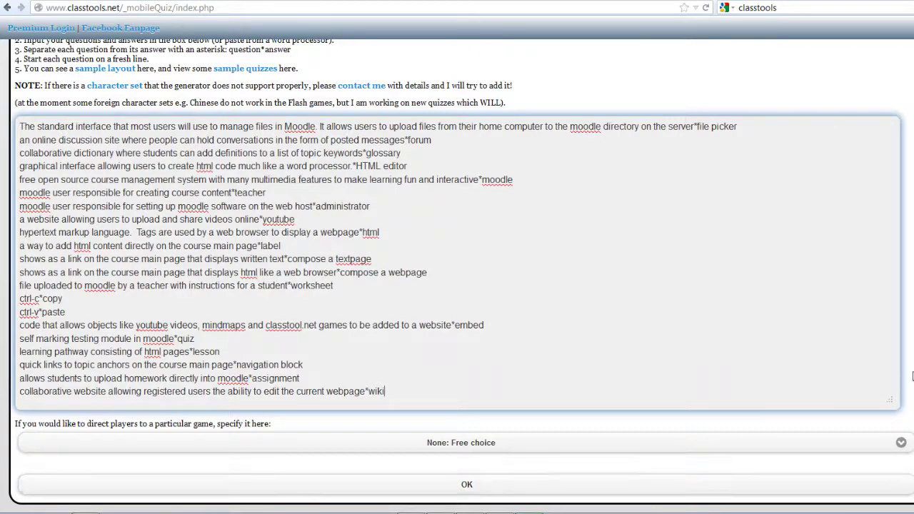
{"action": "scroll", "coordinate": [457, 272], "scroll_direction": "up", "scroll_amount": 3}
{"action": "scroll", "coordinate": [511, 487], "scroll_direction": "down", "scroll_amount": 3}
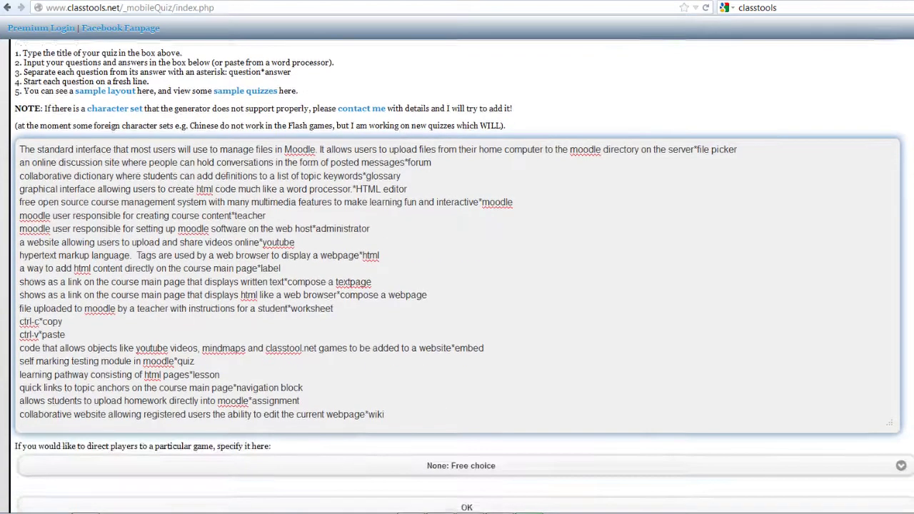
{"action": "left_click", "coordinate": [511, 487]}
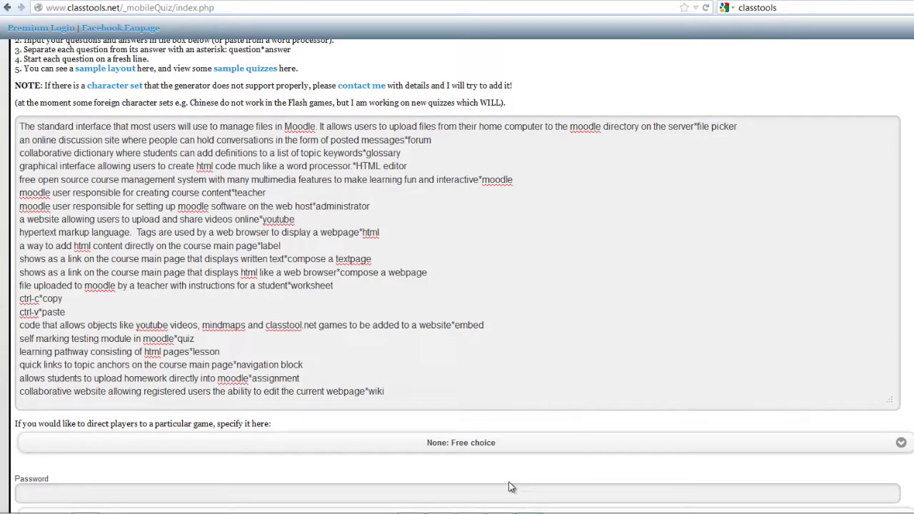
Protect the quiz with a password and save it.
{"action": "scroll", "coordinate": [536, 449], "scroll_direction": "down", "scroll_amount": 1}
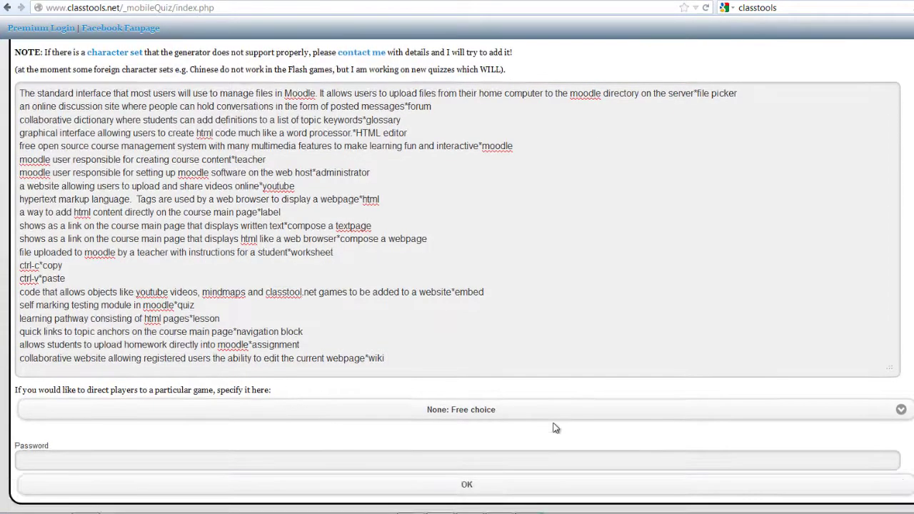
{"action": "left_click", "coordinate": [440, 466]}
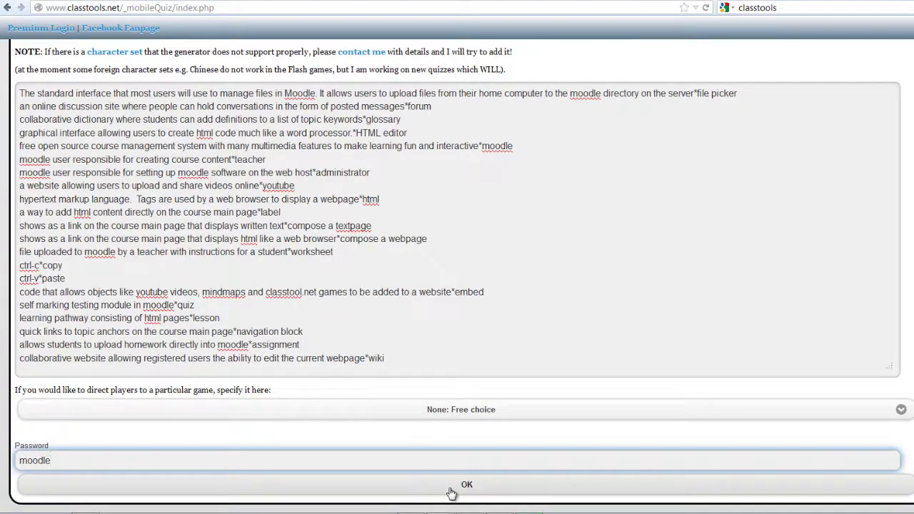
{"action": "left_click", "coordinate": [451, 491]}
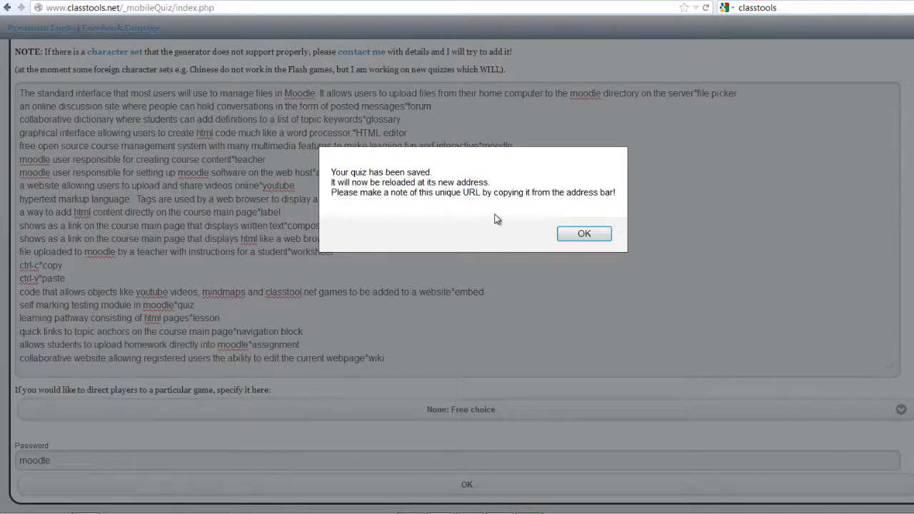
Dismiss the quiz-saved notice and expand the Moodle Arcade quiz's sharing options.
{"action": "left_click", "coordinate": [585, 235]}
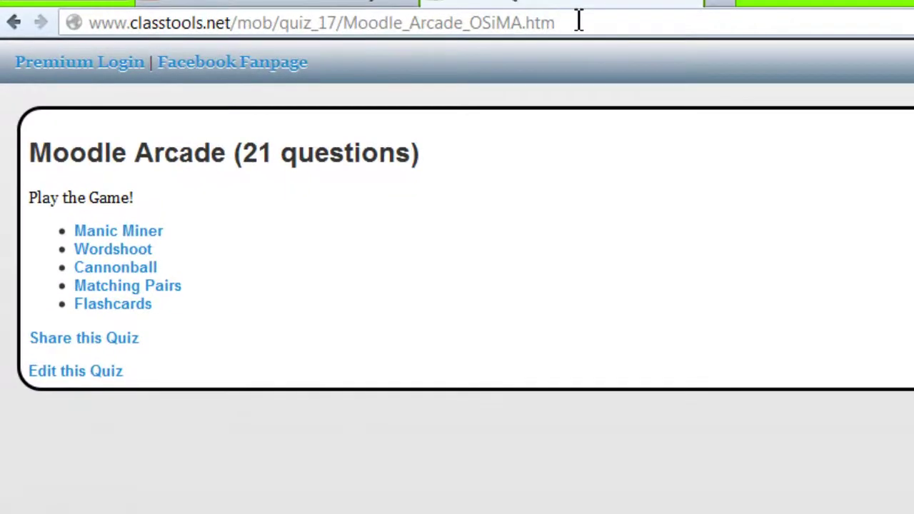
{"action": "left_click", "coordinate": [448, 14]}
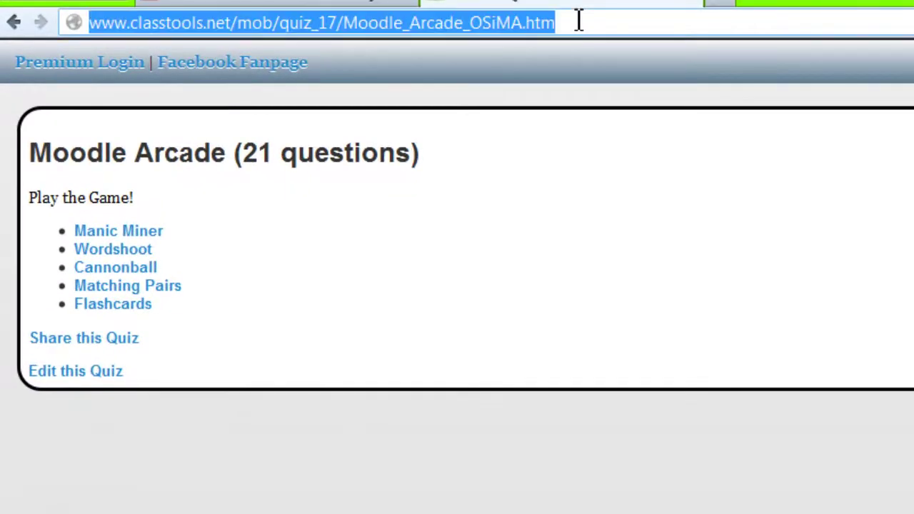
{"action": "left_click", "coordinate": [448, 298]}
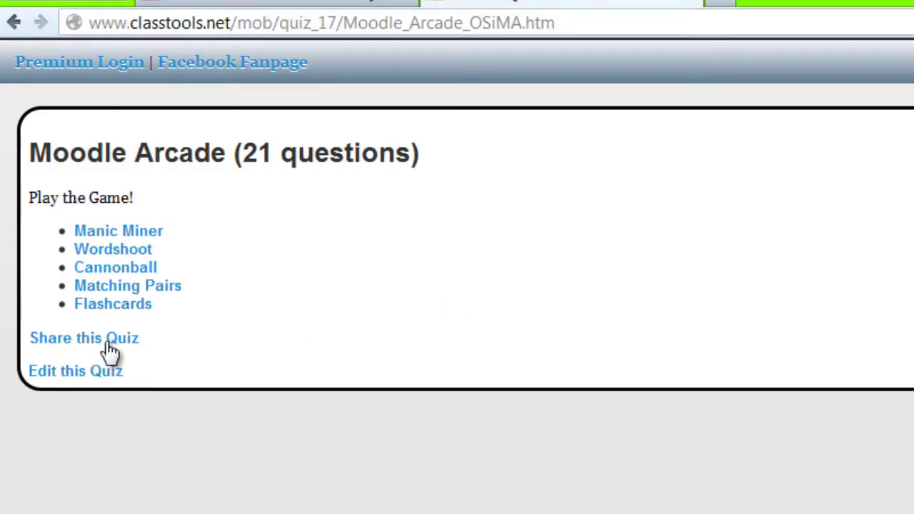
{"action": "left_click", "coordinate": [110, 341]}
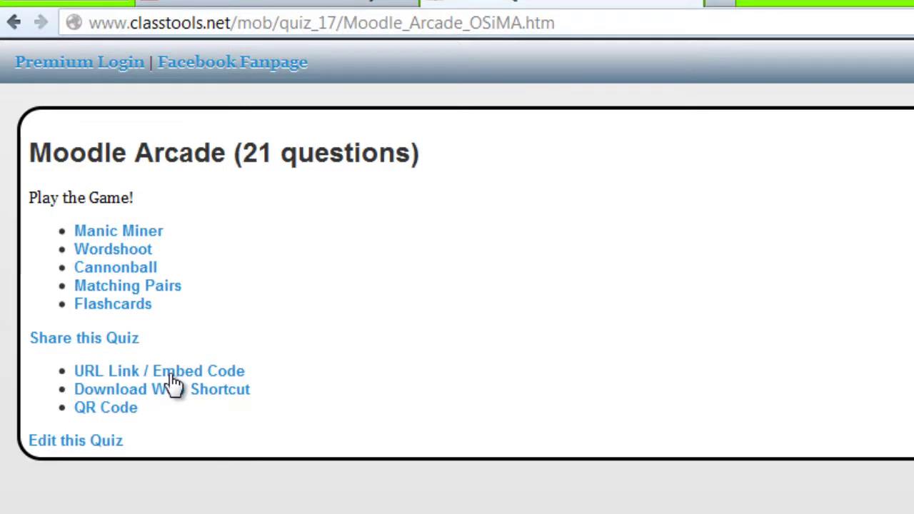
Choose the Medium embed size, copy the embed code, and close the sharing box.
{"action": "left_click", "coordinate": [172, 375]}
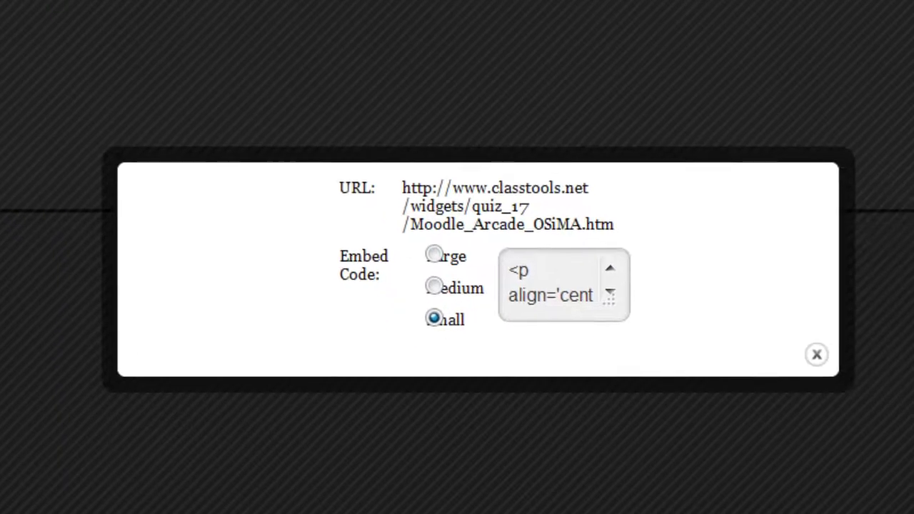
{"action": "left_click", "coordinate": [435, 288]}
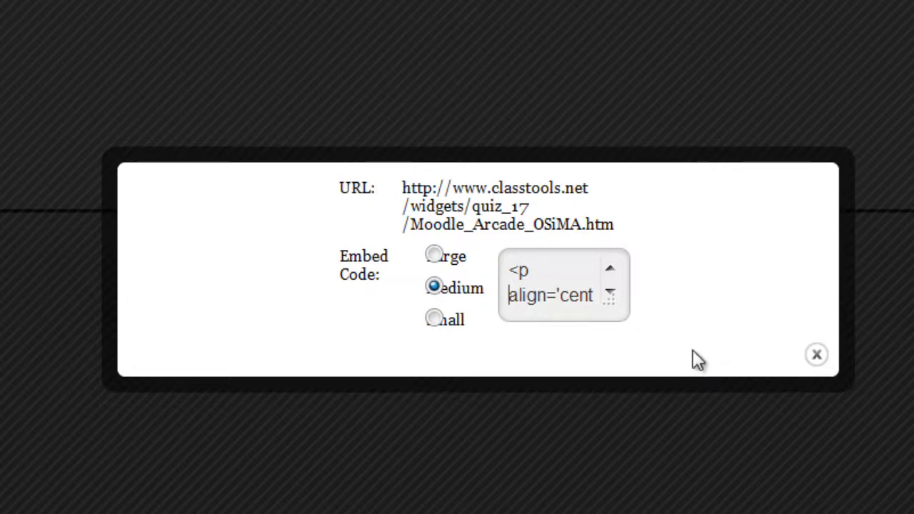
{"action": "key", "text": "ctrl+a"}
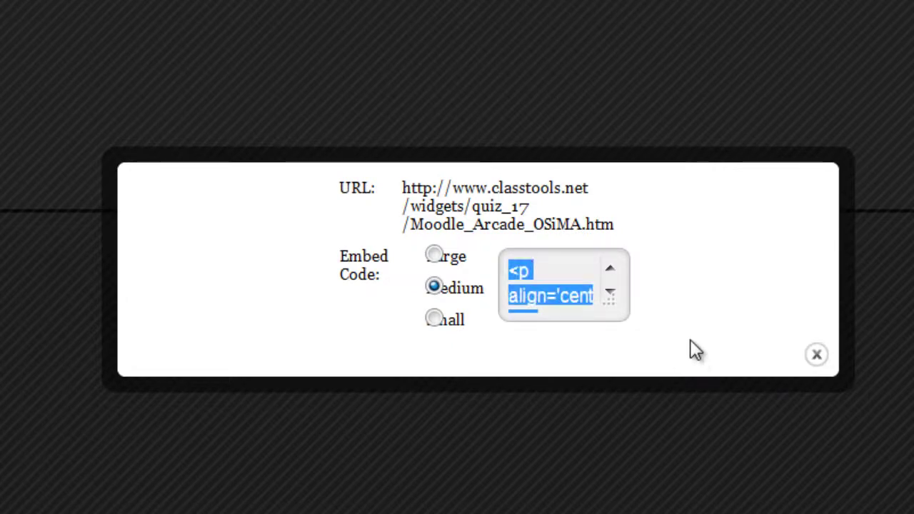
{"action": "left_click", "coordinate": [819, 357]}
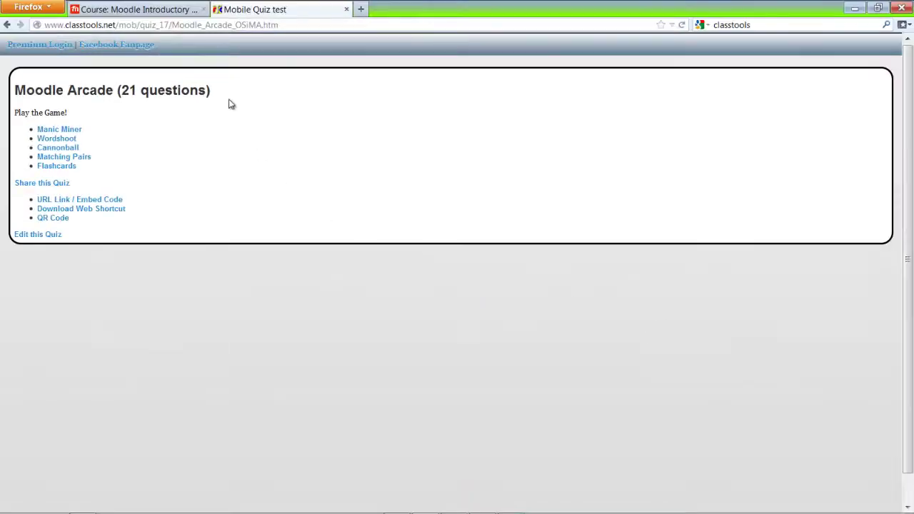
Return to the Moodle101 course and jump to topic 4, 'add game'.
{"action": "left_click", "coordinate": [169, 9]}
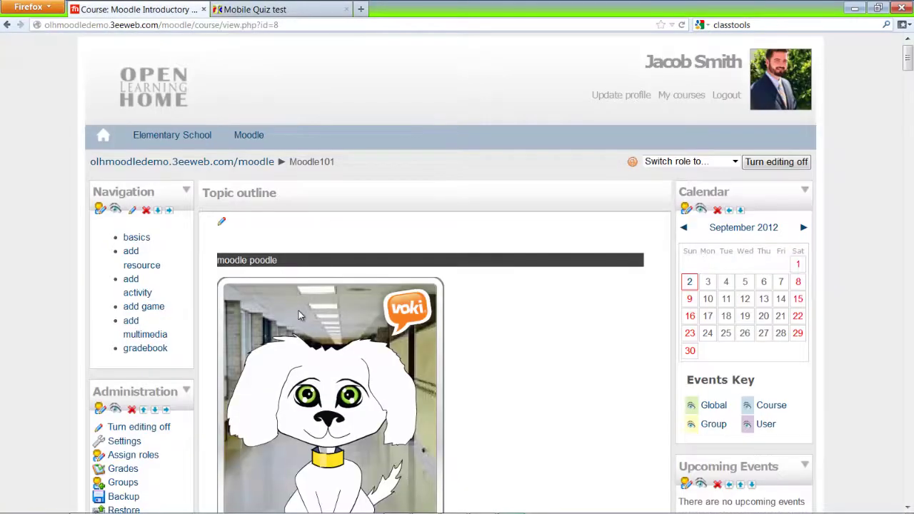
{"action": "left_click", "coordinate": [156, 311]}
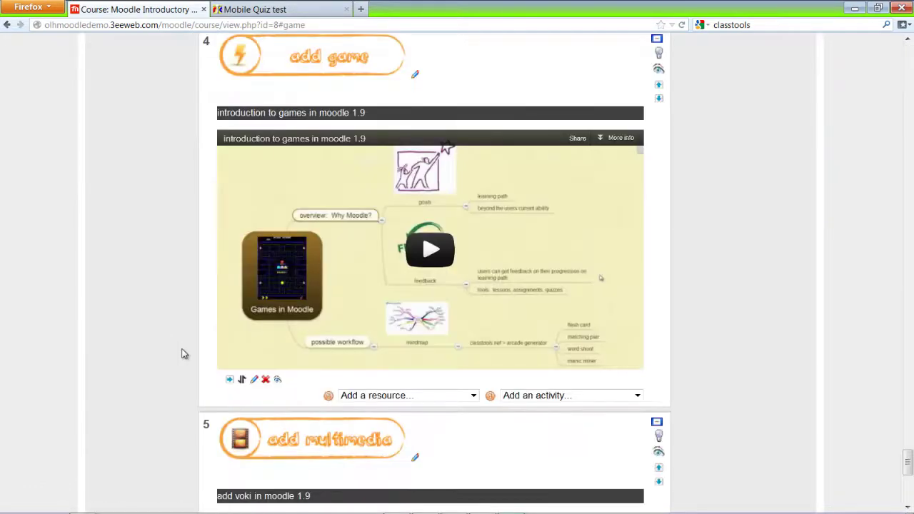
{"action": "scroll", "coordinate": [181, 353], "scroll_direction": "down", "scroll_amount": 2}
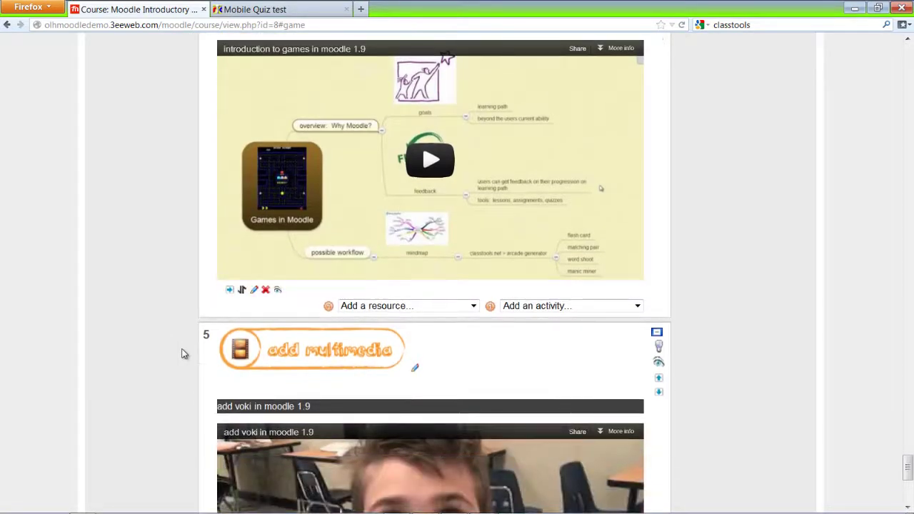
{"action": "scroll", "coordinate": [182, 354], "scroll_direction": "up", "scroll_amount": 2}
{"action": "scroll", "coordinate": [182, 353], "scroll_direction": "up", "scroll_amount": 1}
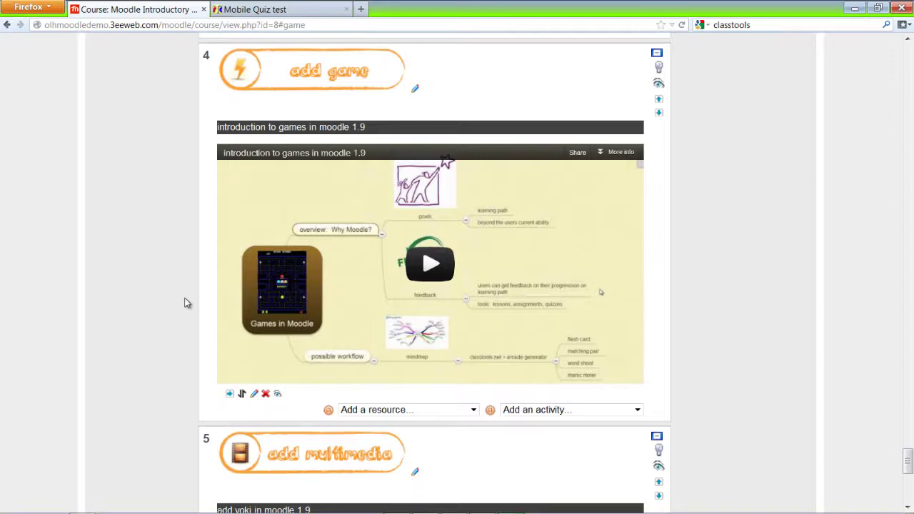
Add a label to topic 4 containing the pasted ClassTools embed code and save it.
{"action": "left_click", "coordinate": [473, 411]}
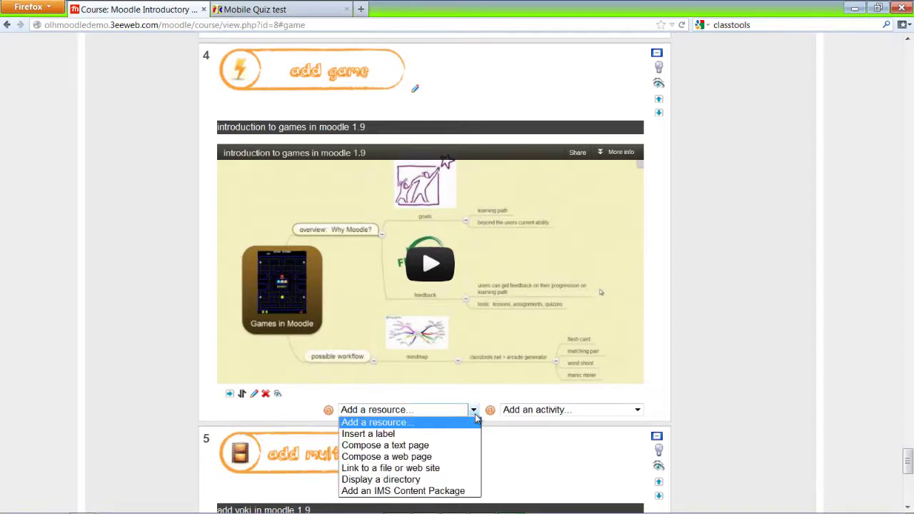
{"action": "left_click", "coordinate": [383, 436]}
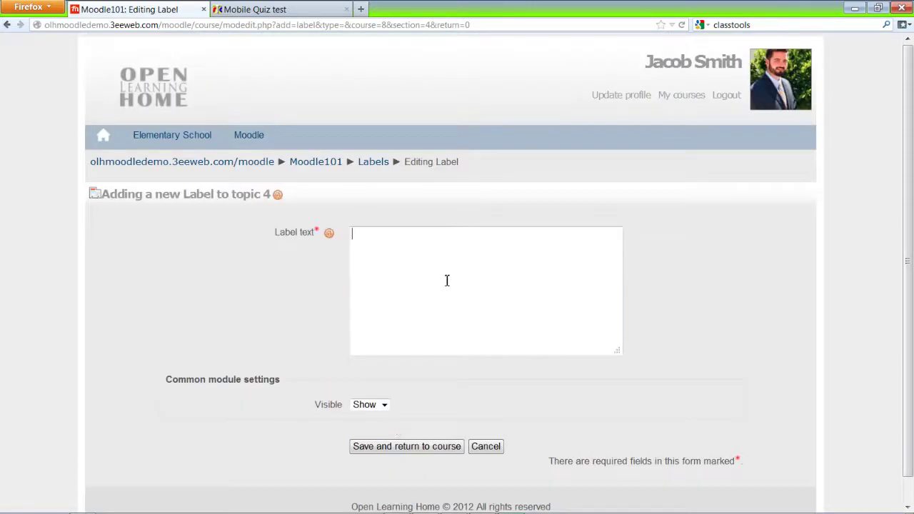
{"action": "type", "text": "<p align='center'><code><iframe scrolling='no' src='http://www.classtools.net/widgets/quiz_17/Moodle_Arcade_OSiMA.htm?400?300' width='408' height='320' frameborder=0></iframe></code><p align='center'><a href='http://www.classtools.net/widgets/quiz_17/Moodle_Arcade_OSiMA.htm'>Click here for larger version</a><p></p>"}
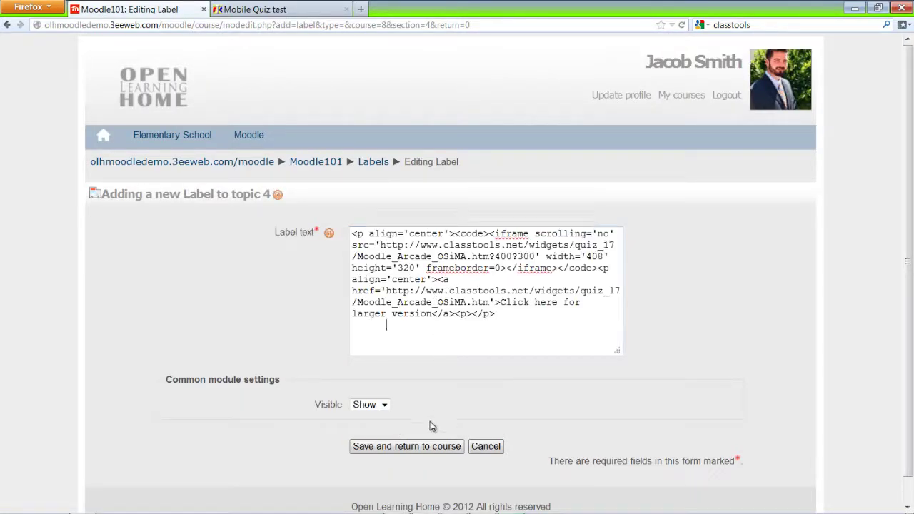
{"action": "left_click", "coordinate": [427, 447]}
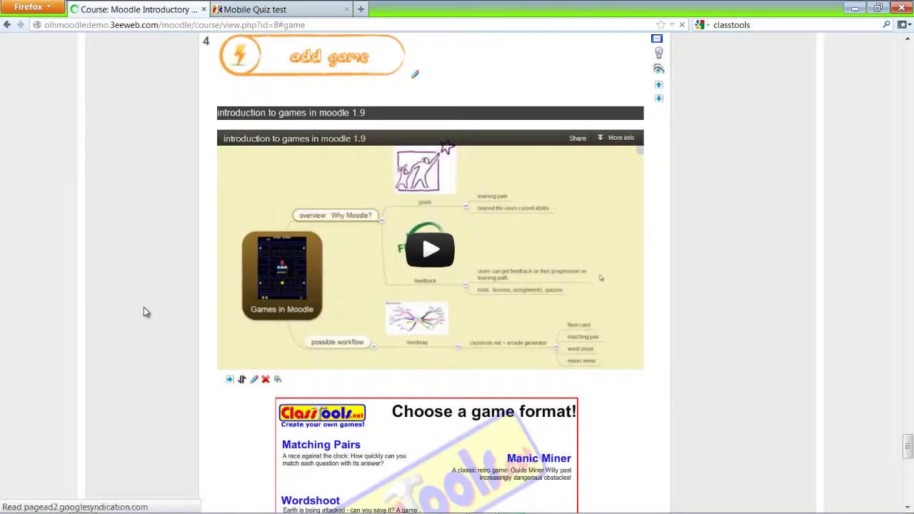
Open the embedded quiz's larger version and view it in its new tab.
{"action": "scroll", "coordinate": [802, 417], "scroll_direction": "down", "scroll_amount": 6}
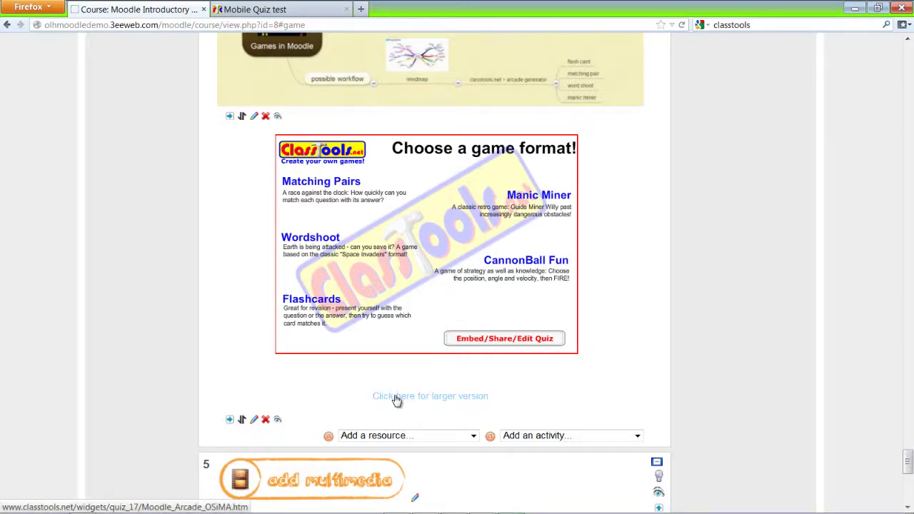
{"action": "left_click", "coordinate": [396, 399]}
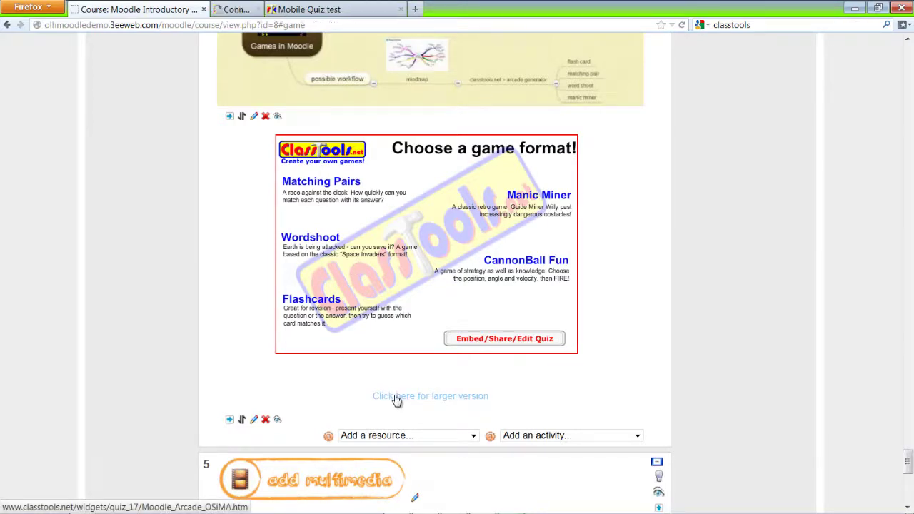
{"action": "left_click", "coordinate": [295, 7]}
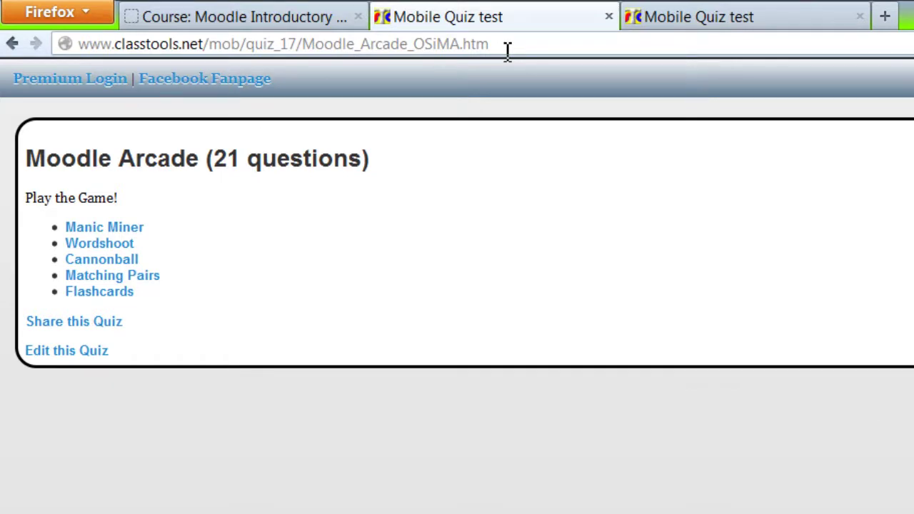
Start Flashcards and reveal the file picker and discussion site cards.
{"action": "left_click", "coordinate": [114, 297]}
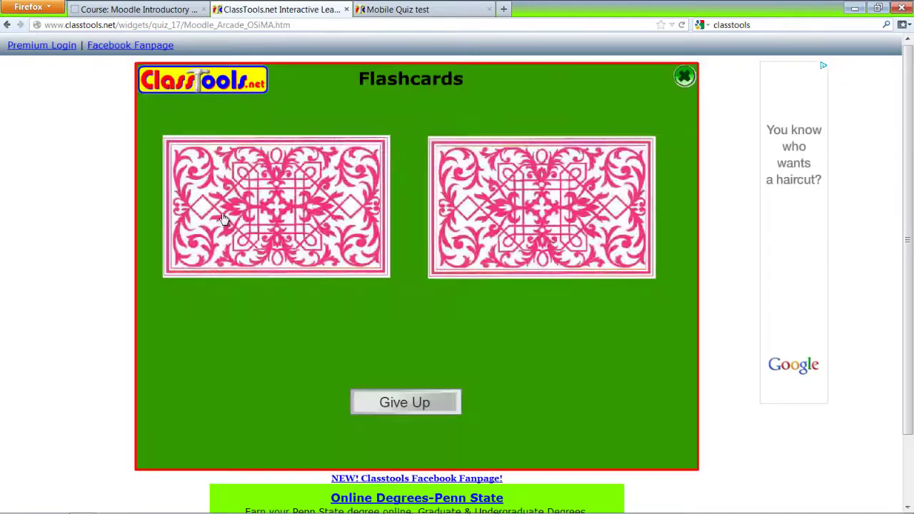
{"action": "left_click", "coordinate": [500, 251]}
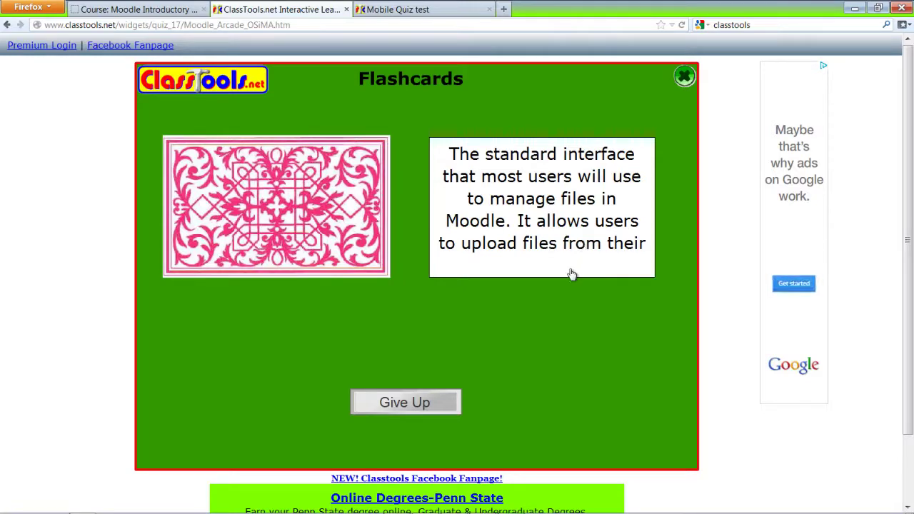
{"action": "left_click", "coordinate": [304, 236]}
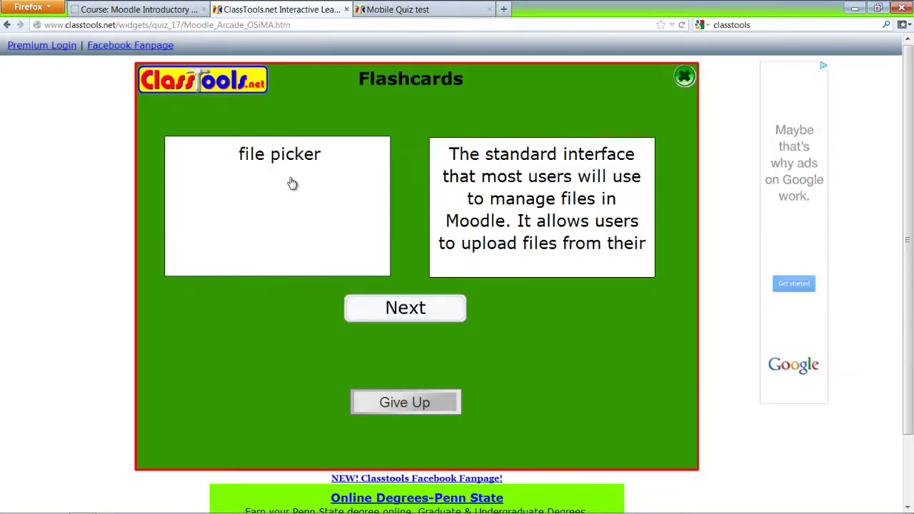
{"action": "left_click", "coordinate": [411, 314]}
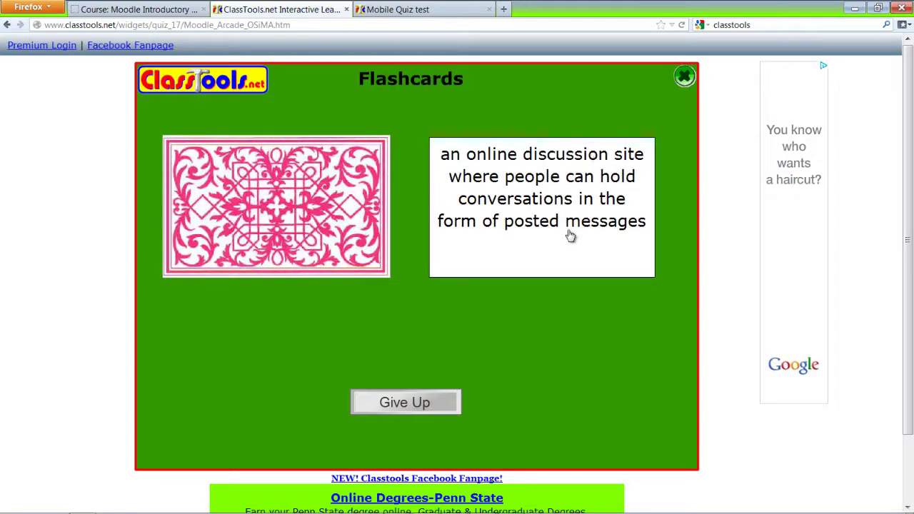
{"action": "left_click", "coordinate": [357, 242]}
{"action": "left_click", "coordinate": [399, 308]}
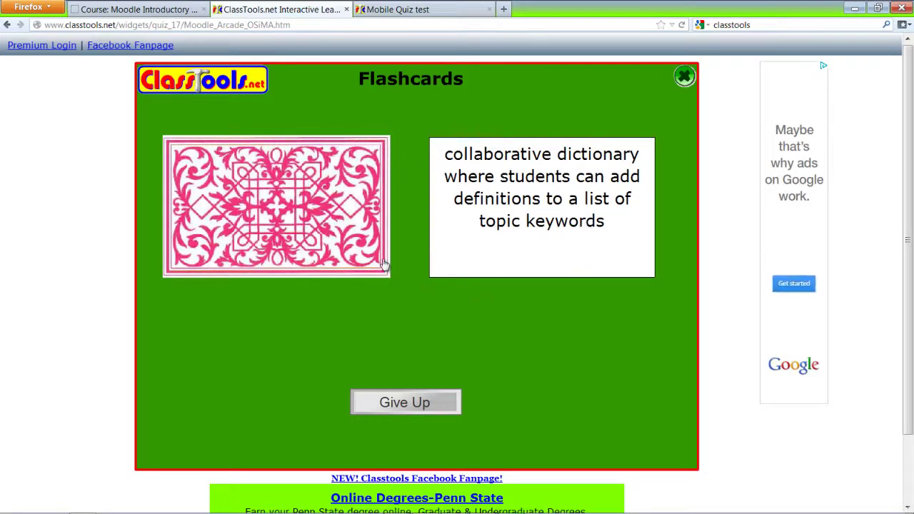
Reveal the glossary and HTML editor cards, then give up to return to the game menu.
{"action": "left_click", "coordinate": [285, 219]}
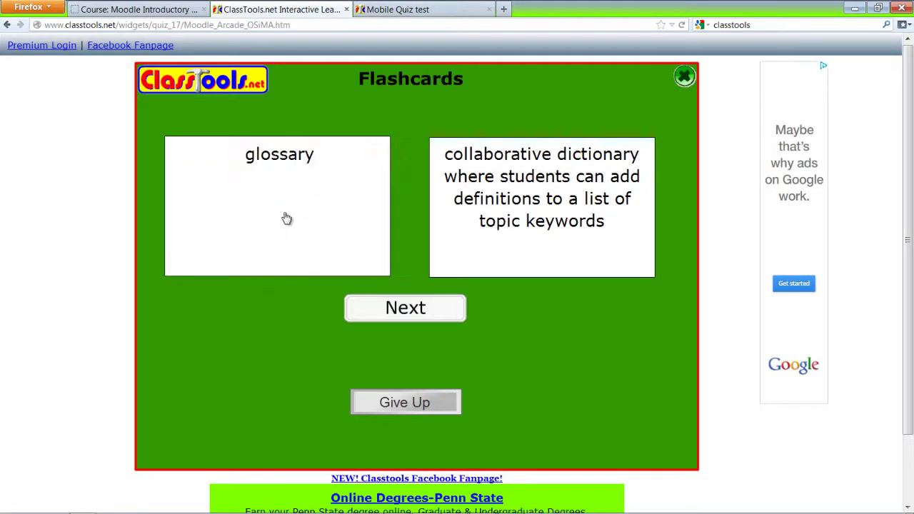
{"action": "left_click", "coordinate": [424, 311]}
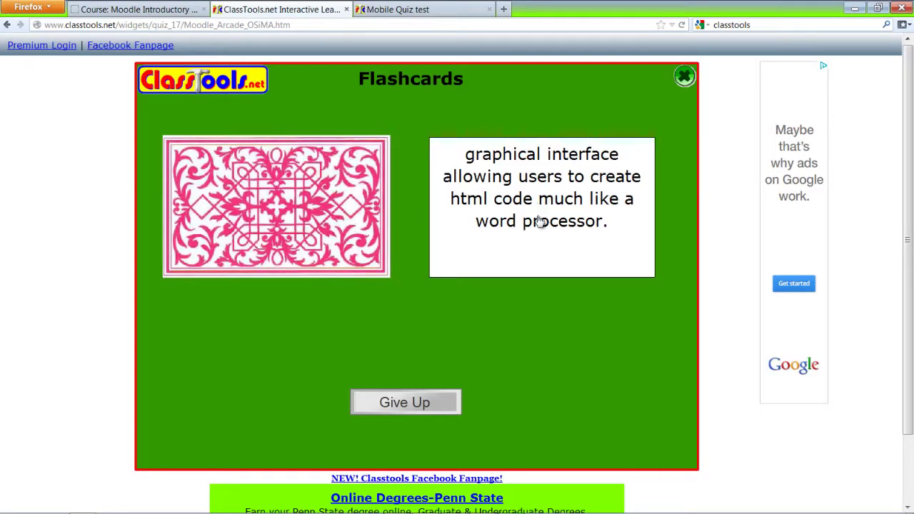
{"action": "left_click", "coordinate": [327, 218]}
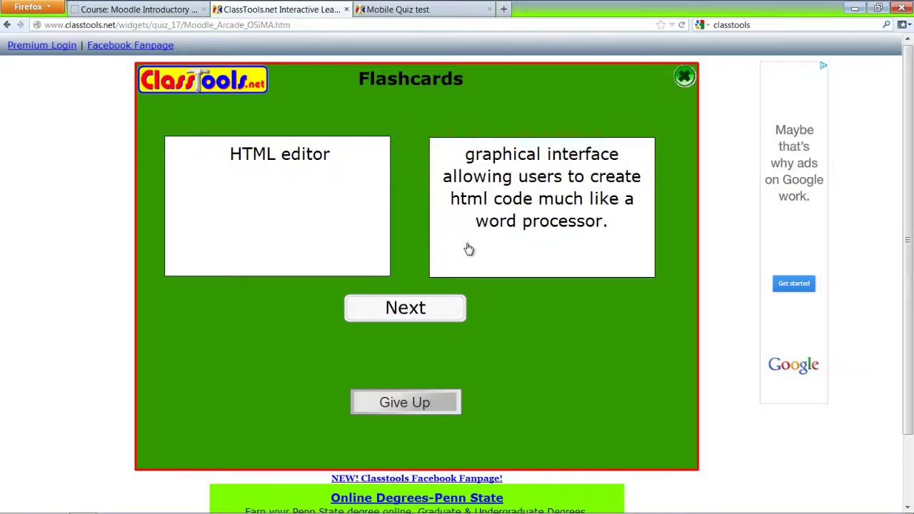
{"action": "left_click", "coordinate": [415, 307]}
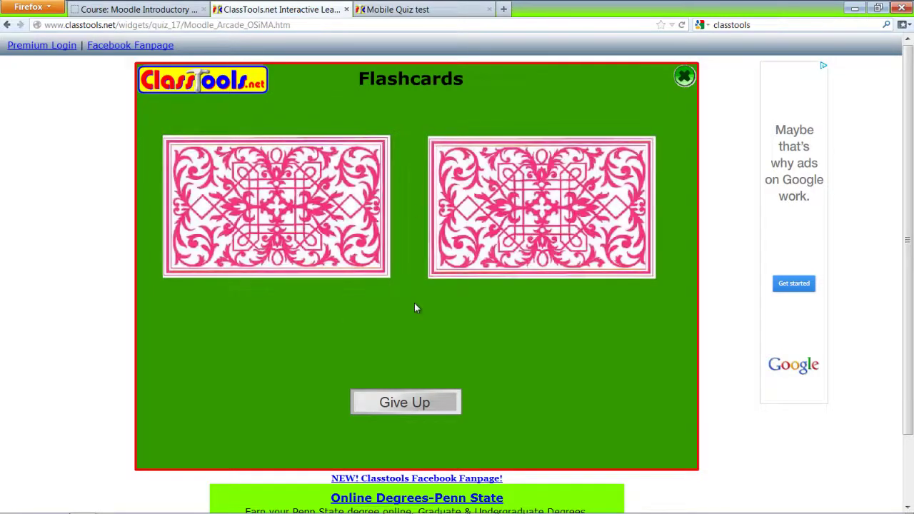
{"action": "left_click", "coordinate": [424, 402]}
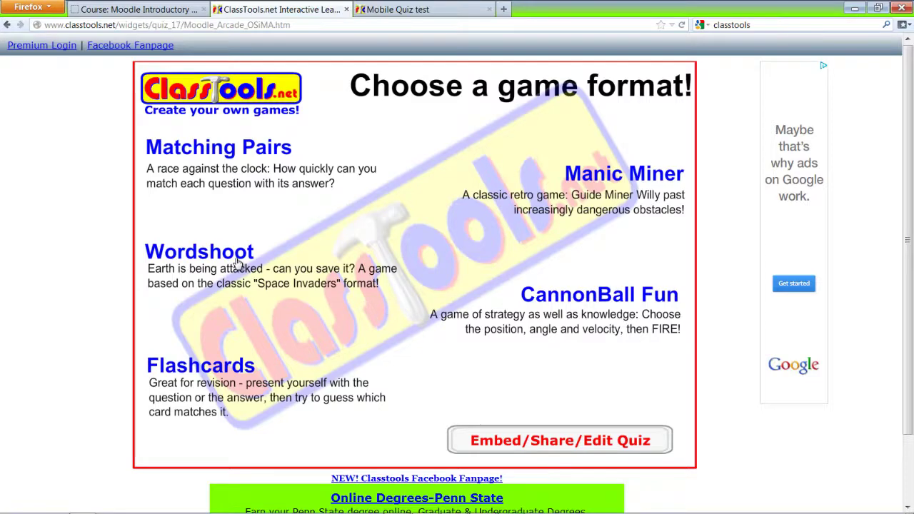
{"action": "left_click", "coordinate": [242, 150]}
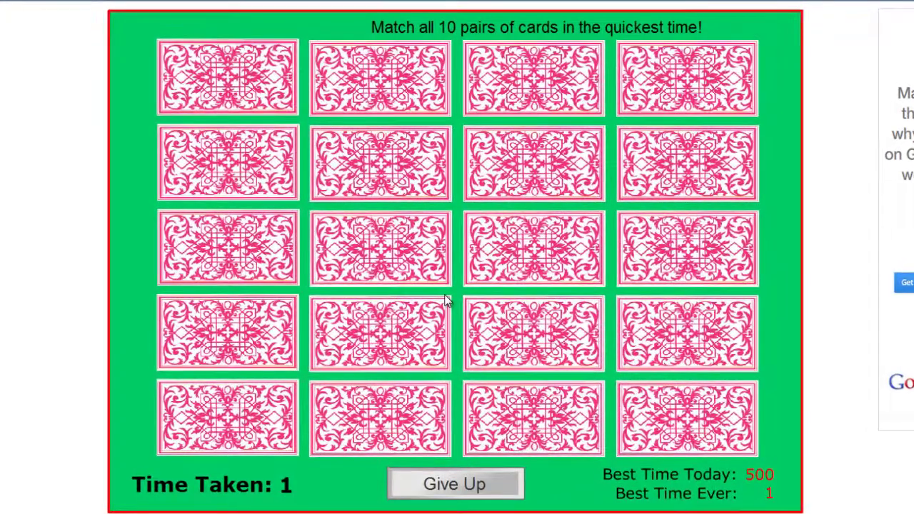
{"action": "left_click", "coordinate": [514, 261]}
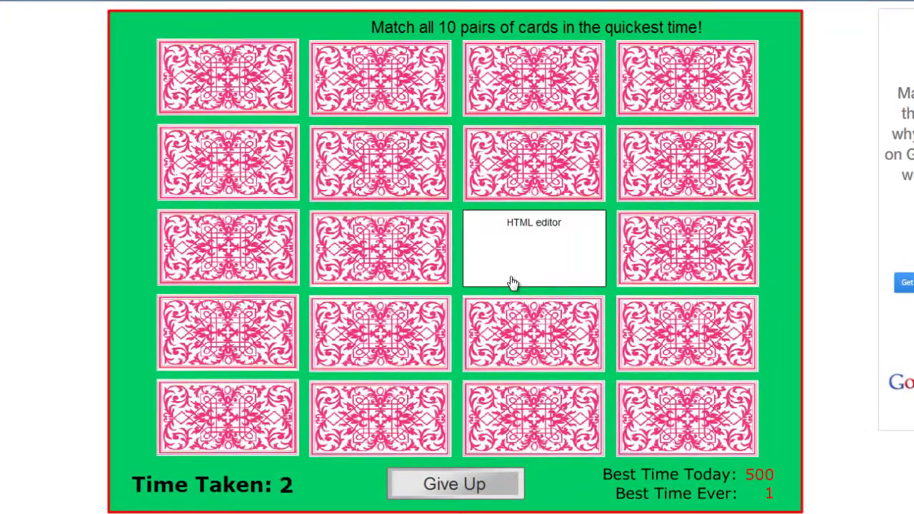
{"action": "left_click", "coordinate": [657, 178]}
{"action": "left_click", "coordinate": [571, 187]}
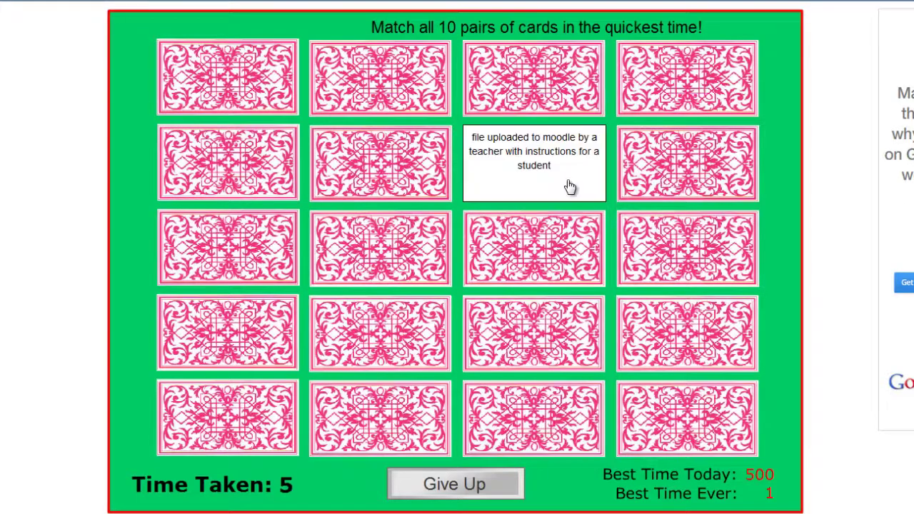
{"action": "left_click", "coordinate": [548, 98]}
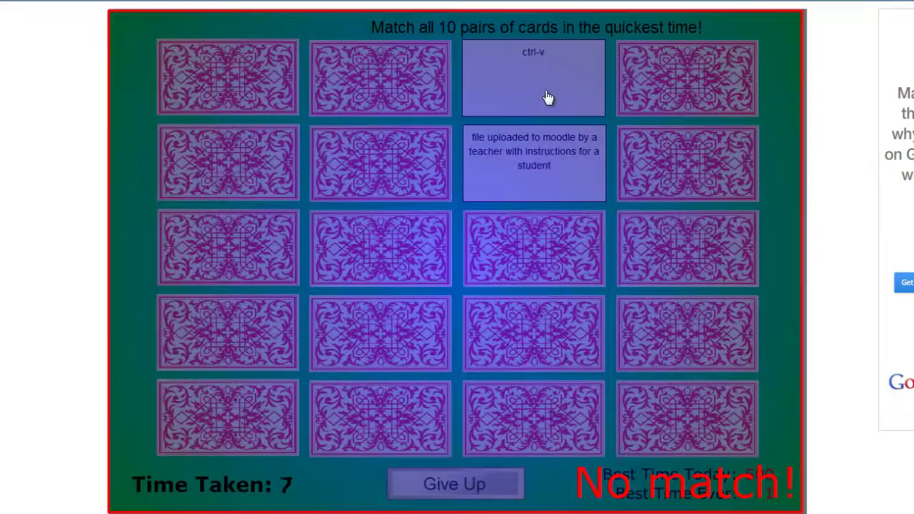
{"action": "left_click", "coordinate": [666, 84]}
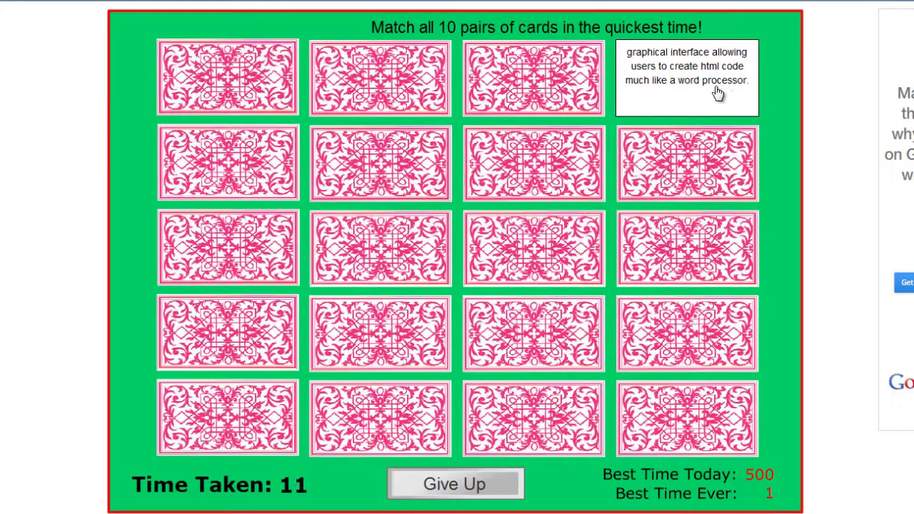
{"action": "left_click", "coordinate": [576, 256]}
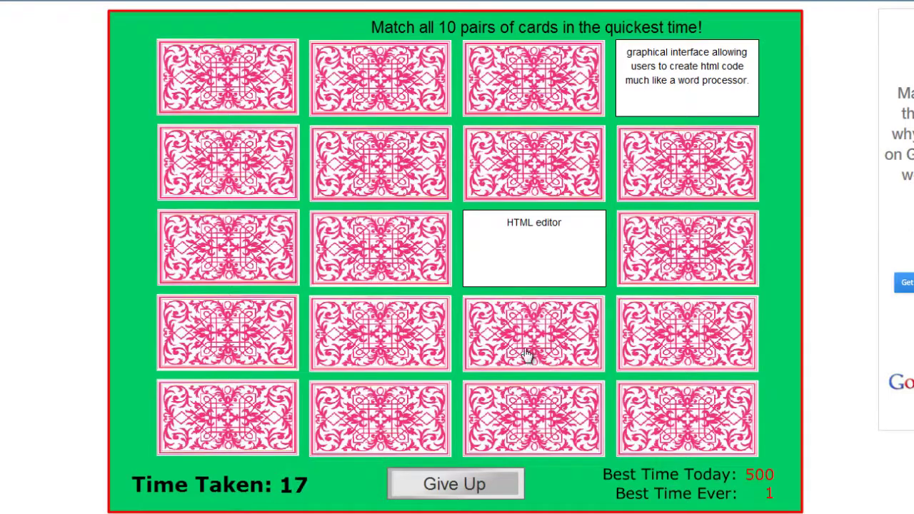
{"action": "left_click", "coordinate": [472, 484]}
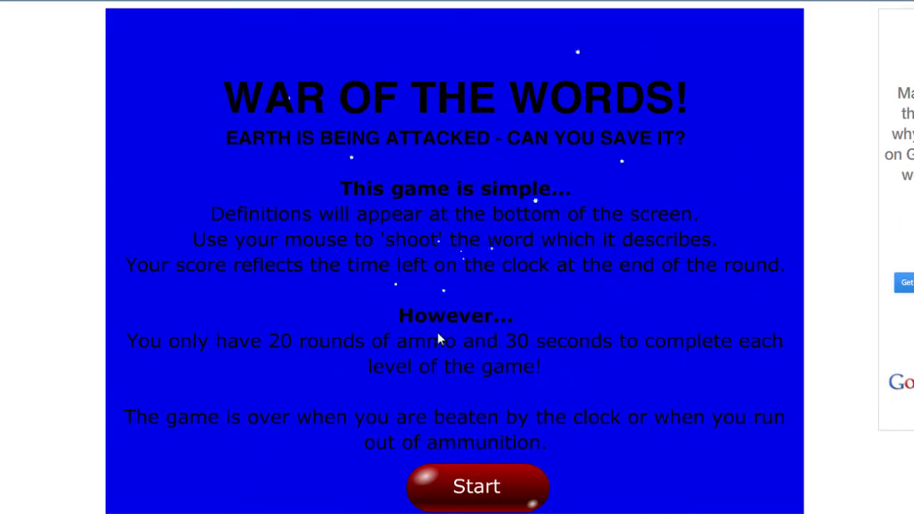
Start a Wordshoot round and shoot 'HTML editor' and 'compose a webpage' for the first definitions.
{"action": "left_click", "coordinate": [475, 504]}
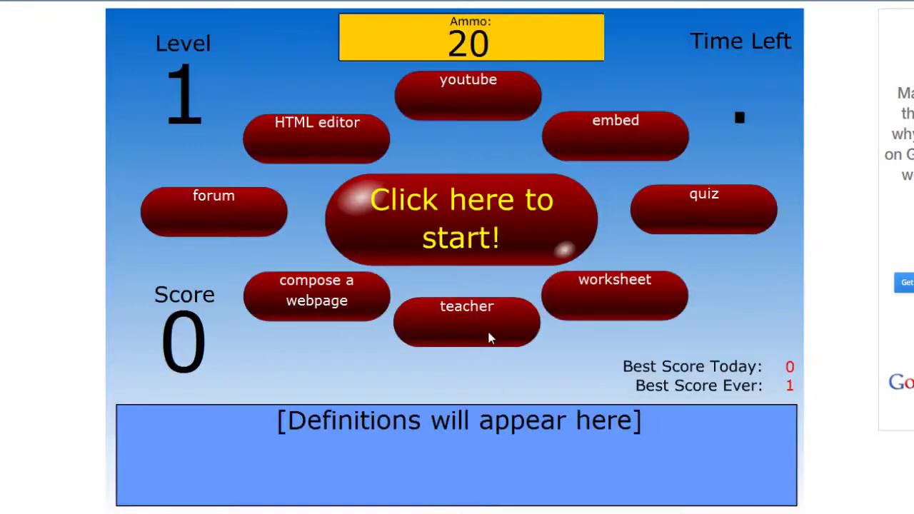
{"action": "left_click", "coordinate": [487, 237]}
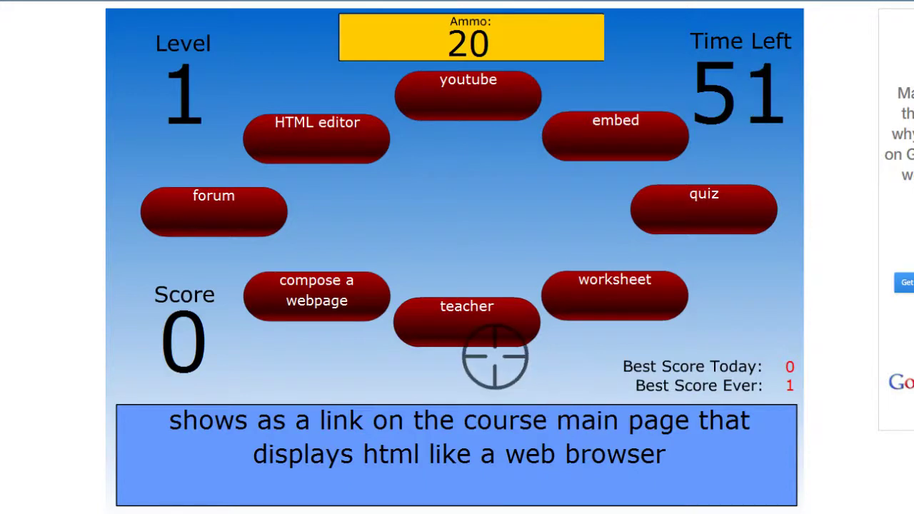
{"action": "left_click", "coordinate": [353, 140]}
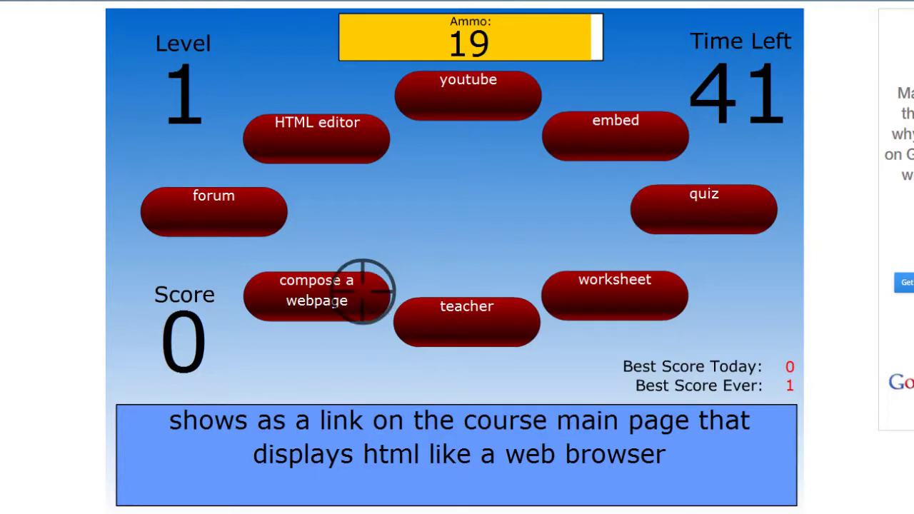
{"action": "left_click", "coordinate": [364, 288]}
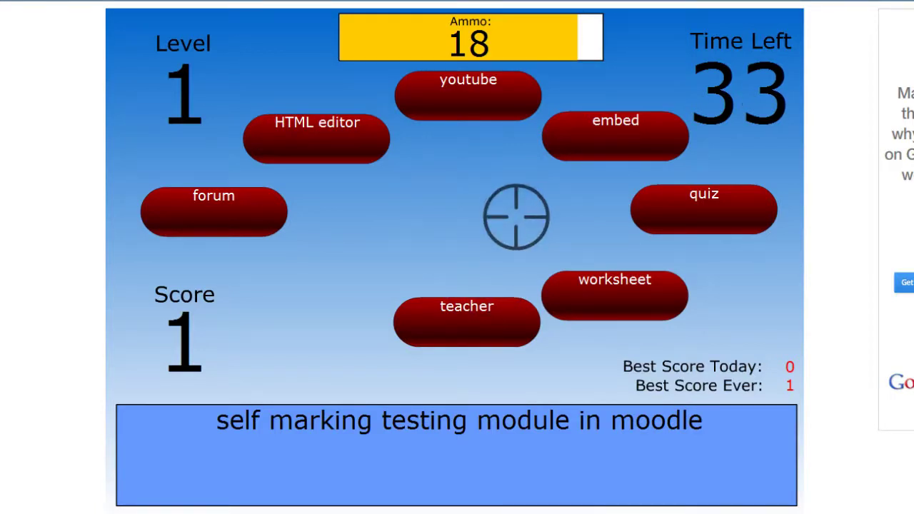
Shoot 'quiz', 'embed', 'worksheet', 'HTML editor' and 'youtube' until Game Over at score 6.
{"action": "left_click", "coordinate": [651, 202]}
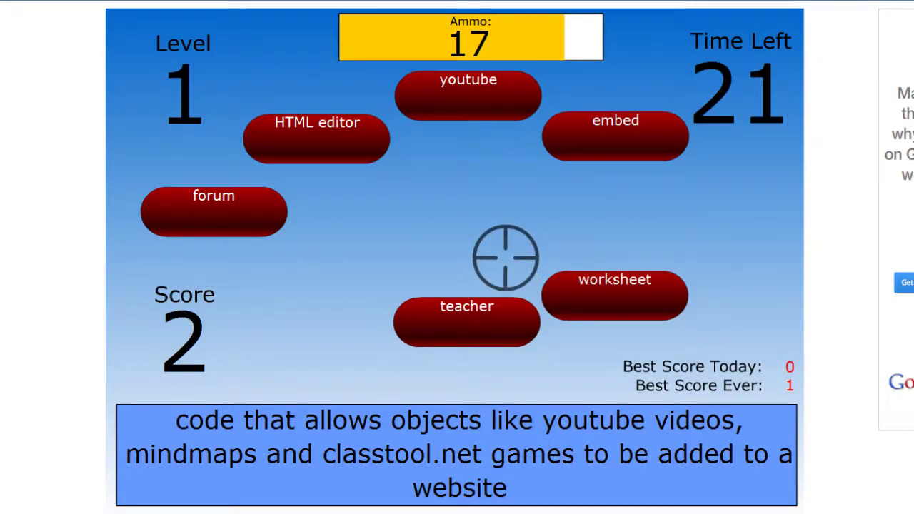
{"action": "left_click", "coordinate": [582, 142]}
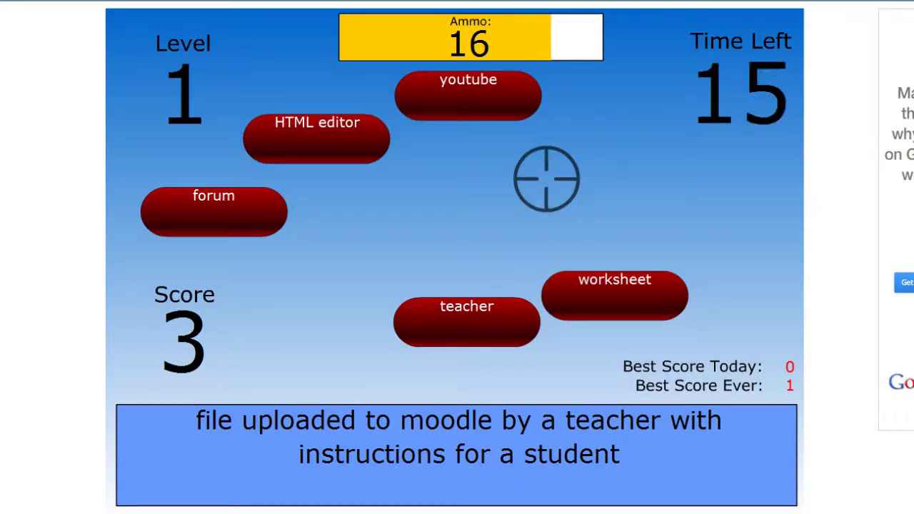
{"action": "left_click", "coordinate": [578, 286]}
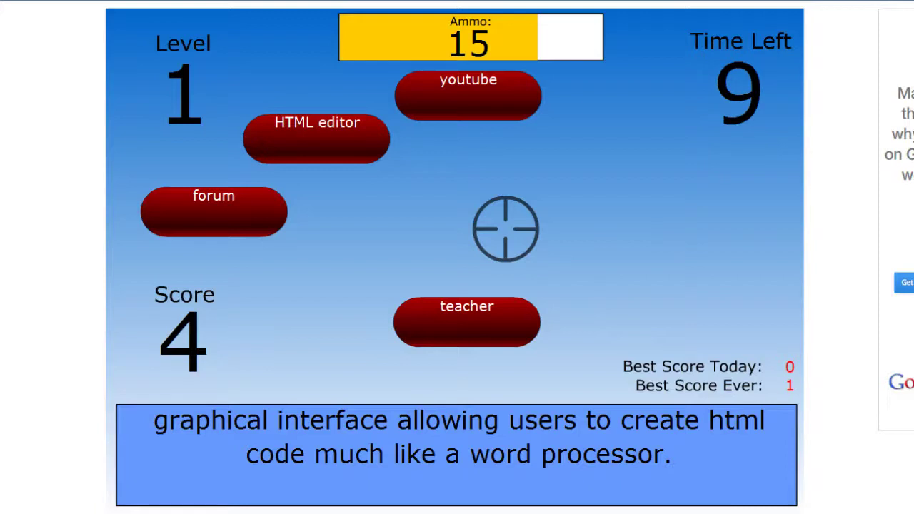
{"action": "left_click", "coordinate": [362, 150]}
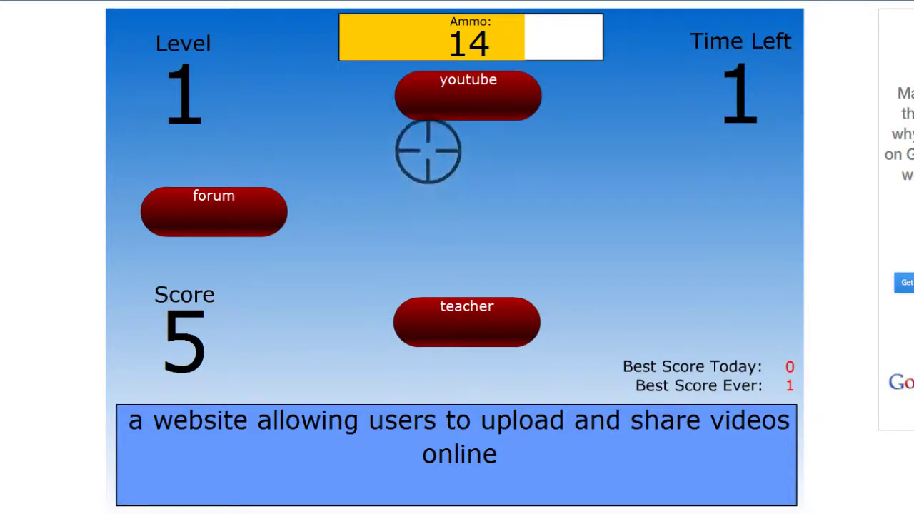
{"action": "left_click", "coordinate": [457, 110]}
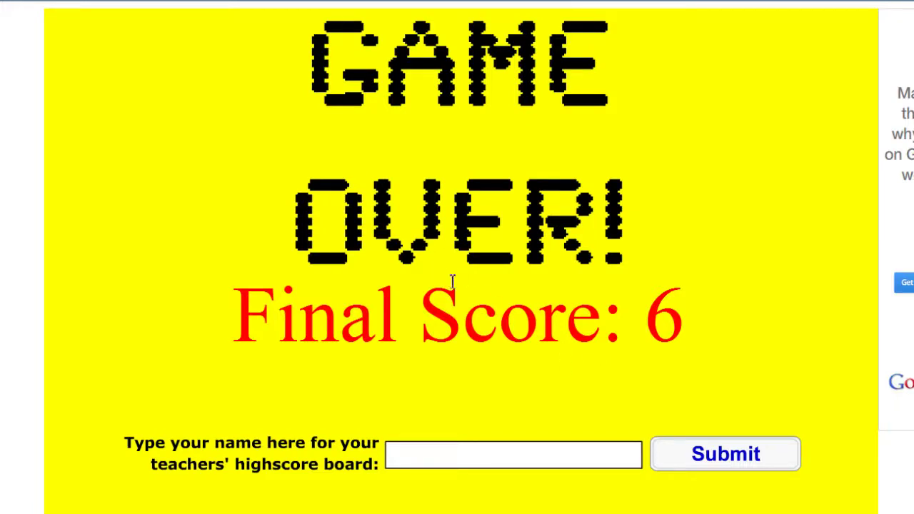
Scroll down and back up over the Game Over screen showing the final score of 6.
{"action": "scroll", "coordinate": [634, 330], "scroll_direction": "down", "scroll_amount": 2}
{"action": "scroll", "coordinate": [635, 330], "scroll_direction": "up", "scroll_amount": 2}
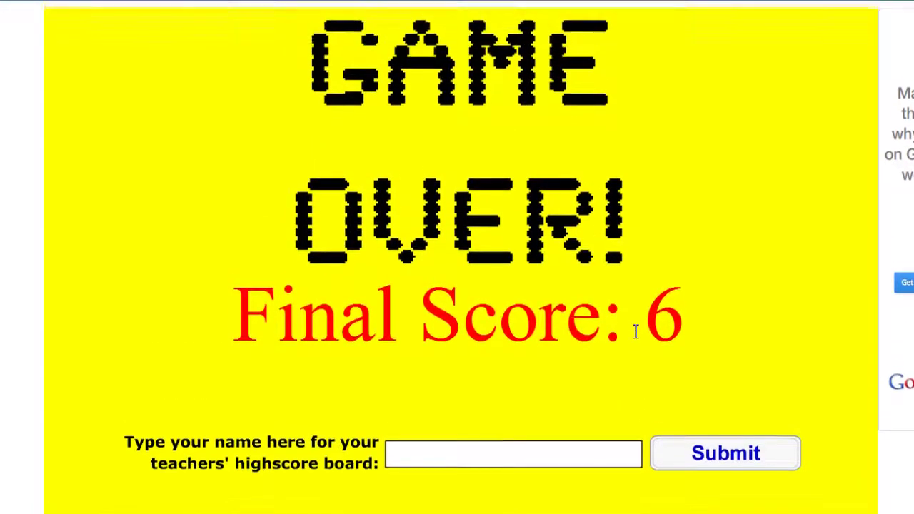